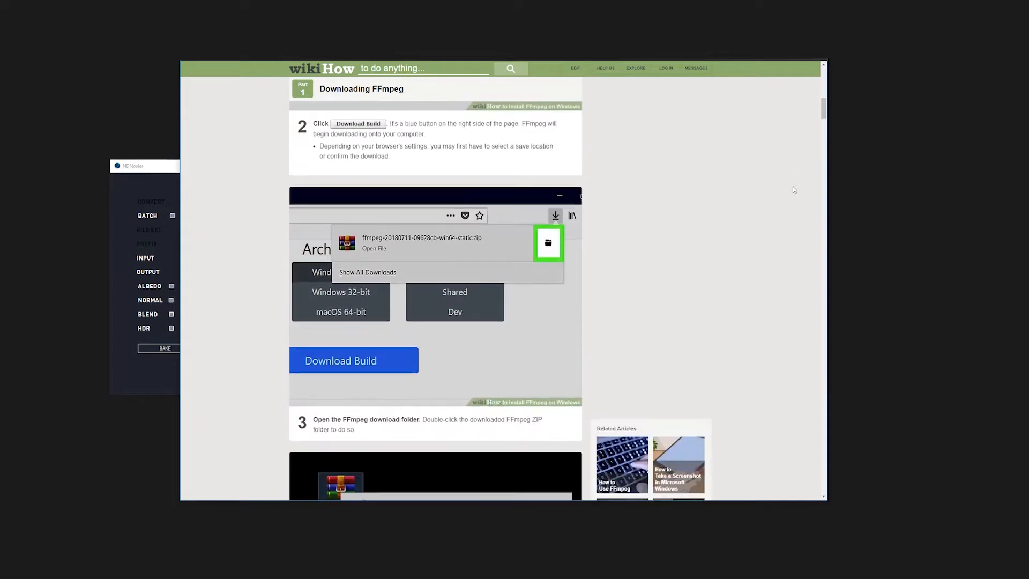
pyautogui.scroll(-10, 793, 189)
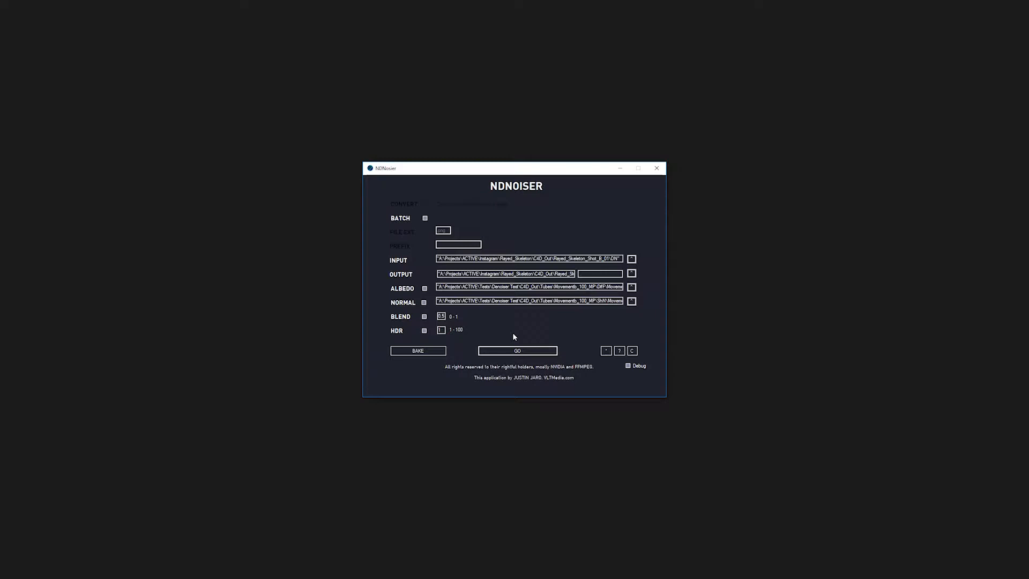
pyautogui.click(425, 218)
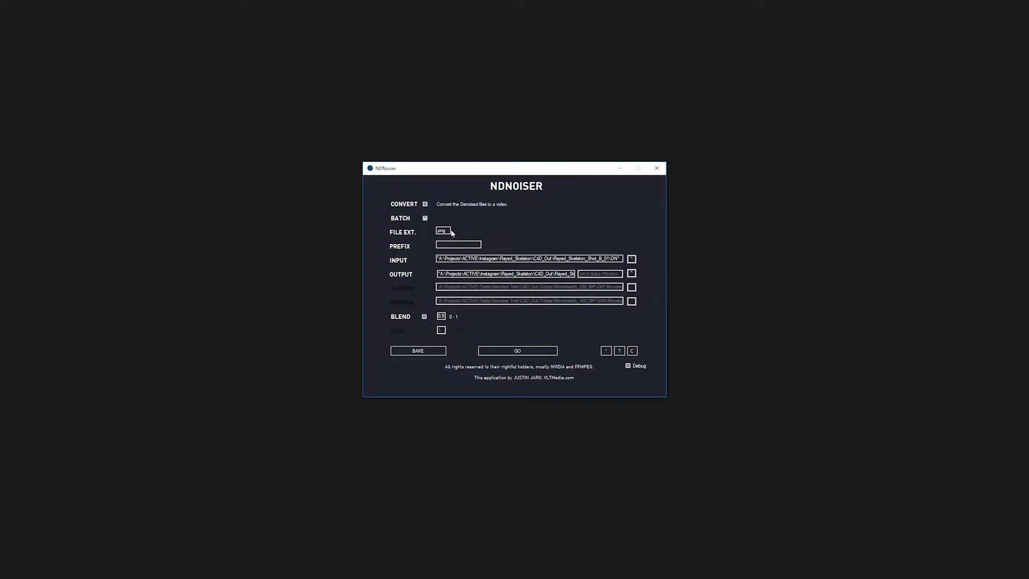
pyautogui.click(425, 219)
pyautogui.click(426, 219)
pyautogui.click(426, 219)
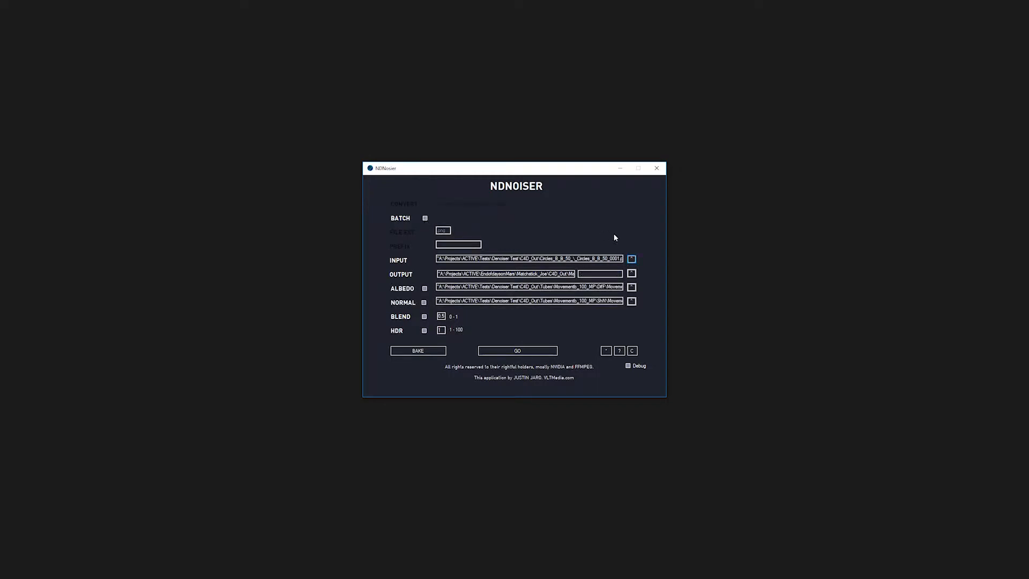
# - Choose _Circles_B_B_50_0001.png as the input image to denoise
pyautogui.click(632, 259)
pyautogui.doubleClick(476, 241)
# - Set the output to the DN folder inside Circles_B_B_50_ with the file name Circles_B_DN_50, and start denoising
pyautogui.click(633, 273)
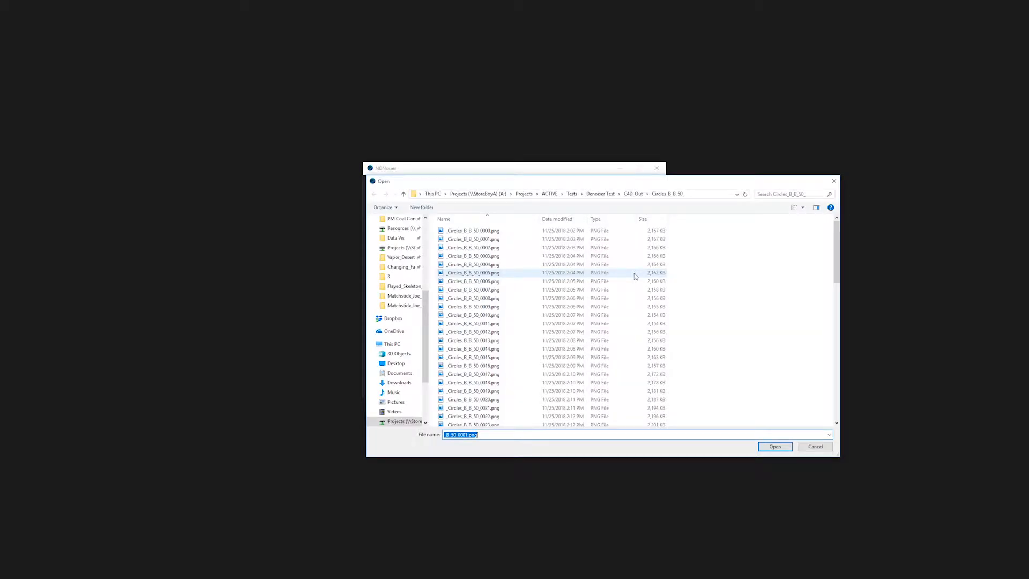
pyautogui.scroll(-15, 635, 276)
pyautogui.doubleClick(462, 424)
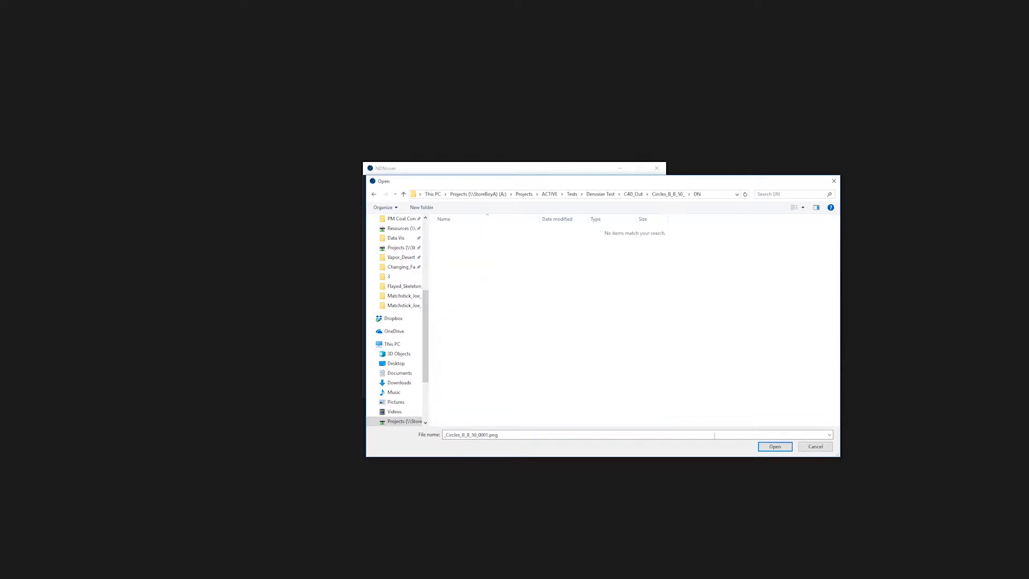
pyautogui.click(771, 445)
pyautogui.write('Circles_B_DN_50')
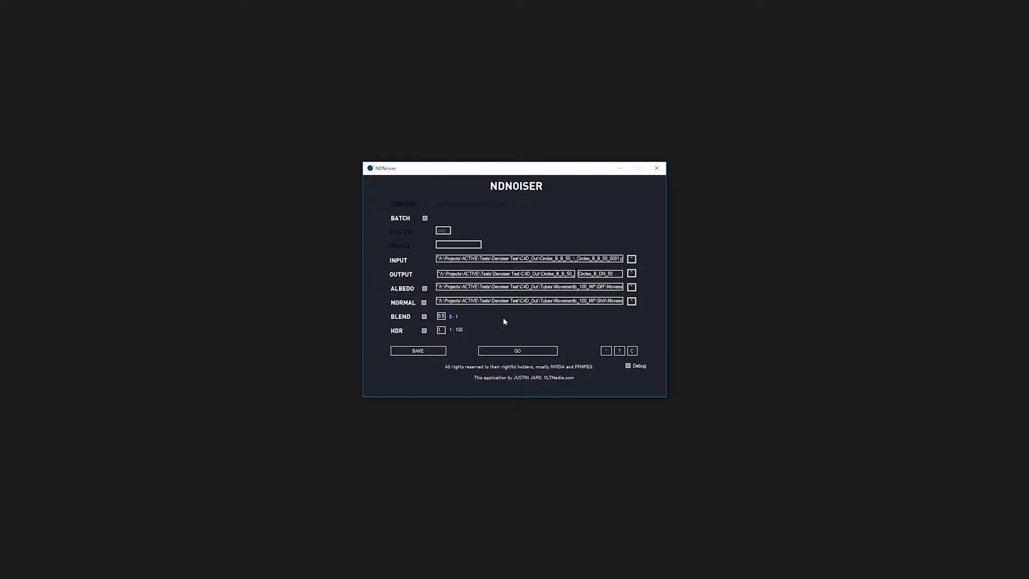
pyautogui.click(530, 353)
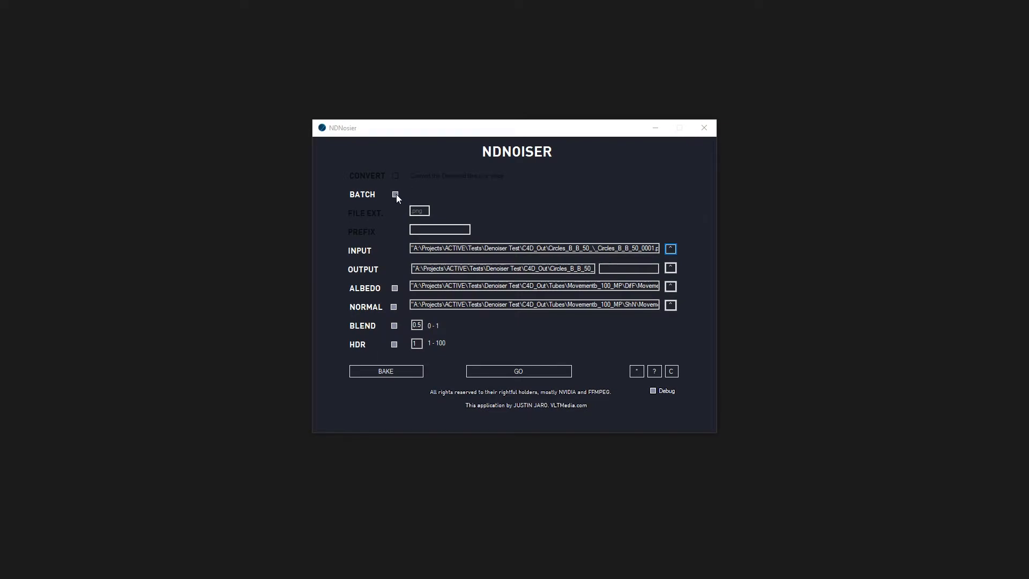
# - Enable batch processing and choose an image from the Circles_B_B_50_ folder as the input sequence
pyautogui.click(397, 194)
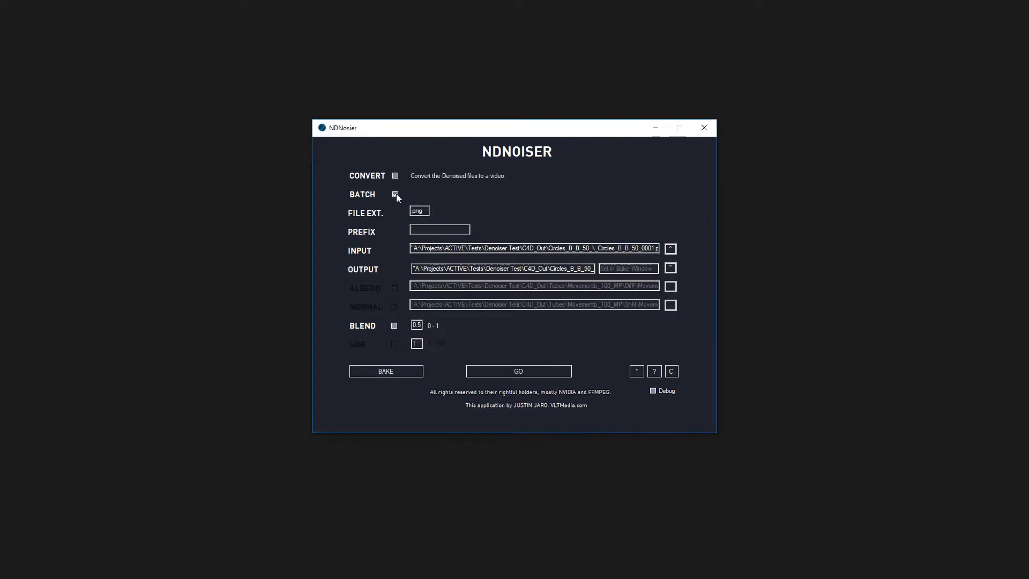
pyautogui.click(669, 251)
pyautogui.click(718, 162)
pyautogui.doubleClick(524, 224)
# - Check the prefix, file extension and output path of the batch, and start denoising the sequence
pyautogui.click(439, 248)
pyautogui.moveTo(468, 230); pyautogui.dragTo(402, 231)
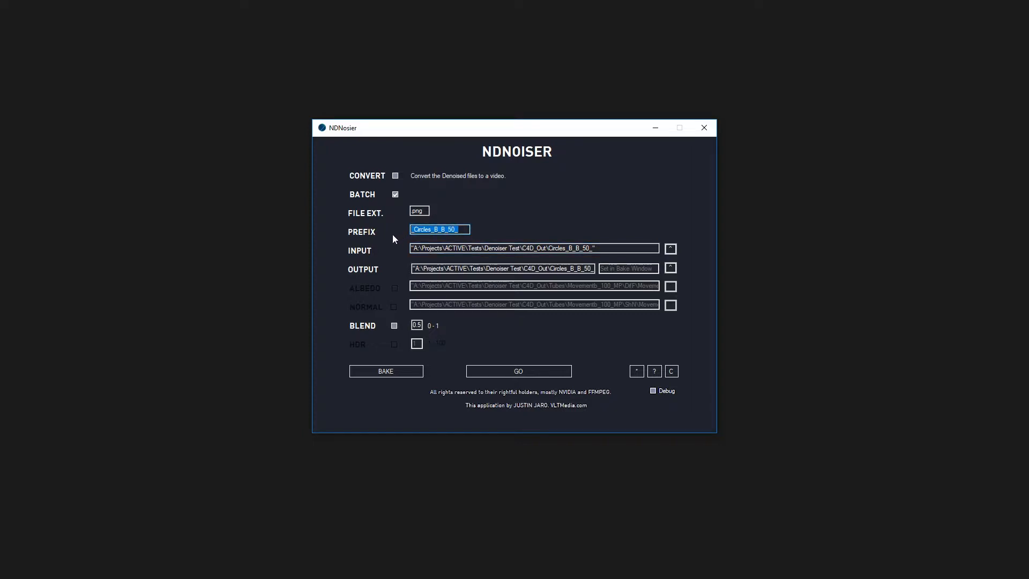
pyautogui.hotkey('shift', 'Tab')
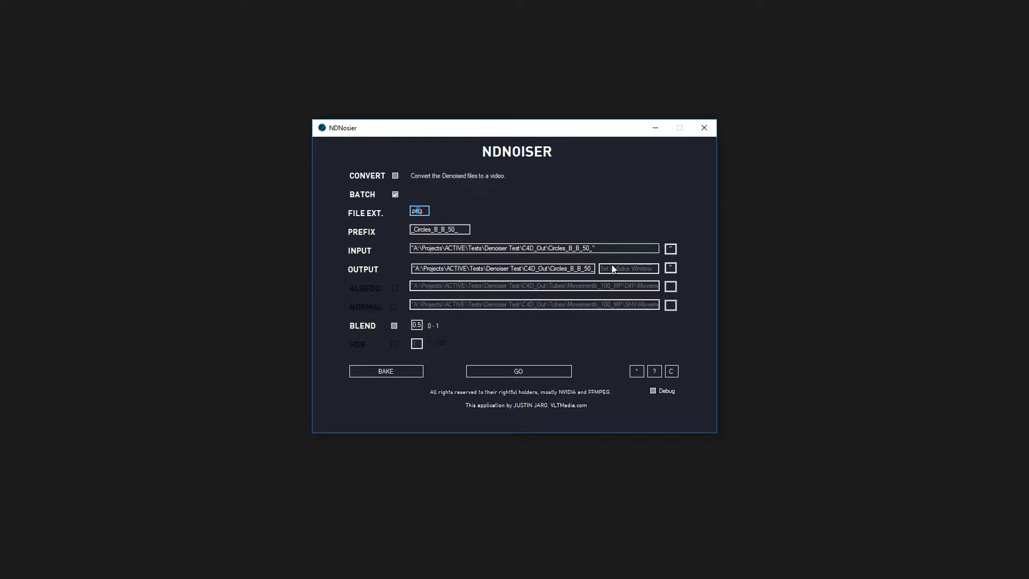
pyautogui.click(593, 268)
pyautogui.moveTo(594, 268); pyautogui.dragTo(412, 268)
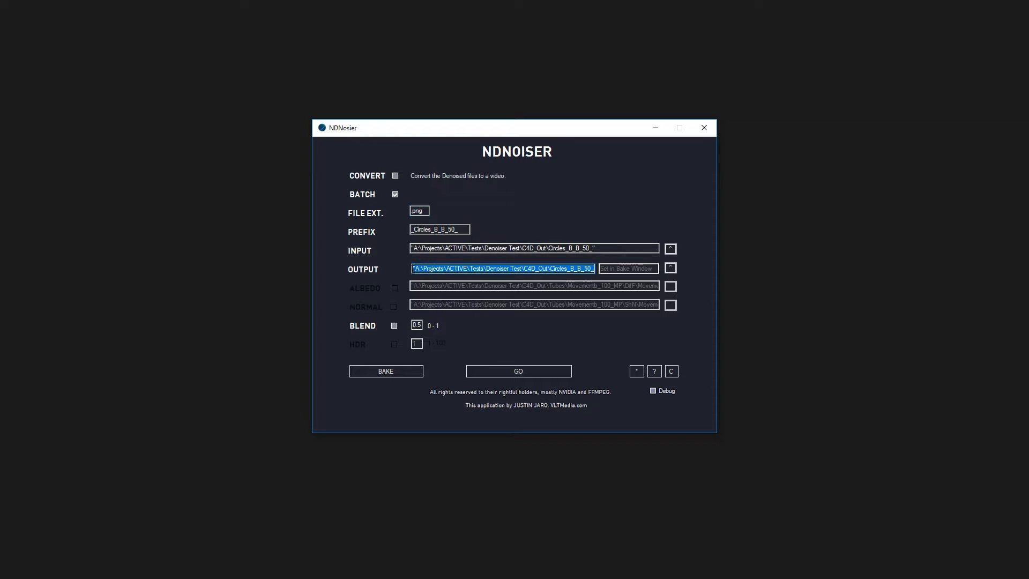
pyautogui.click(419, 268)
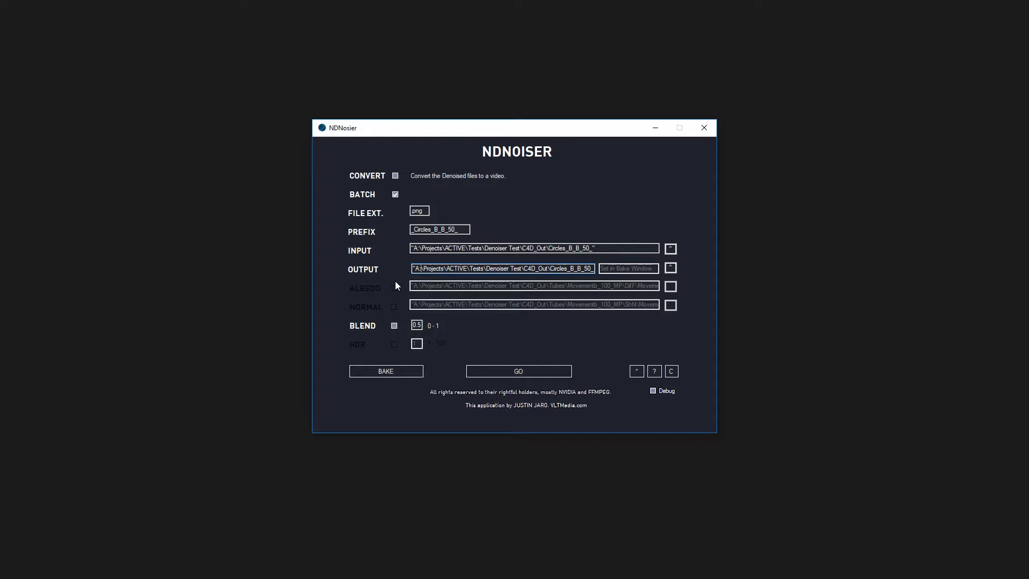
pyautogui.click(525, 371)
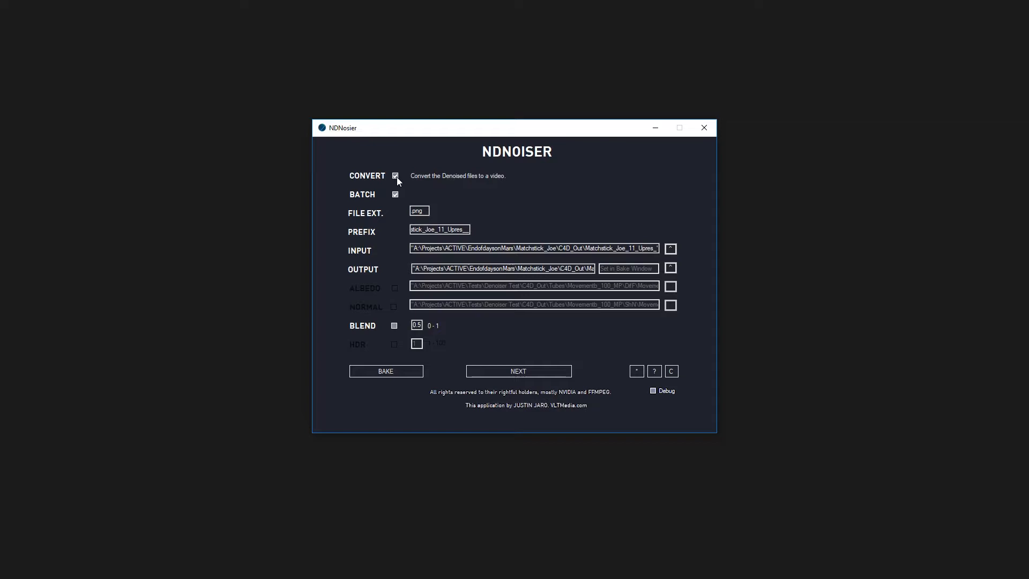
# - Continue to the video baking settings for the Matchstick_Joe_11_Upres sequence and set the output name to MJoe_A_
pyautogui.click(476, 372)
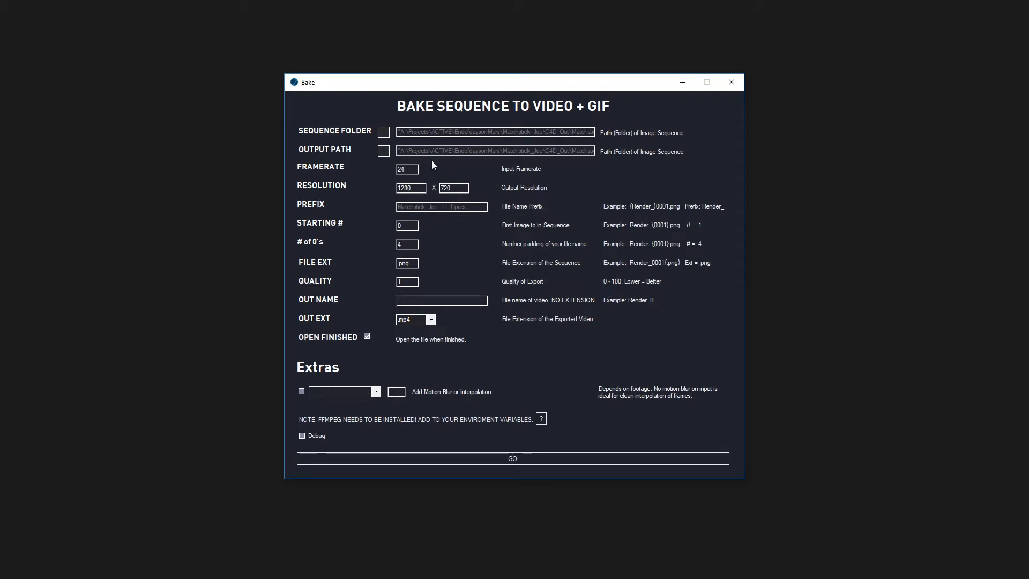
pyautogui.click(409, 299)
pyautogui.write('MJoe_A_')
pyautogui.click(1012, 197)
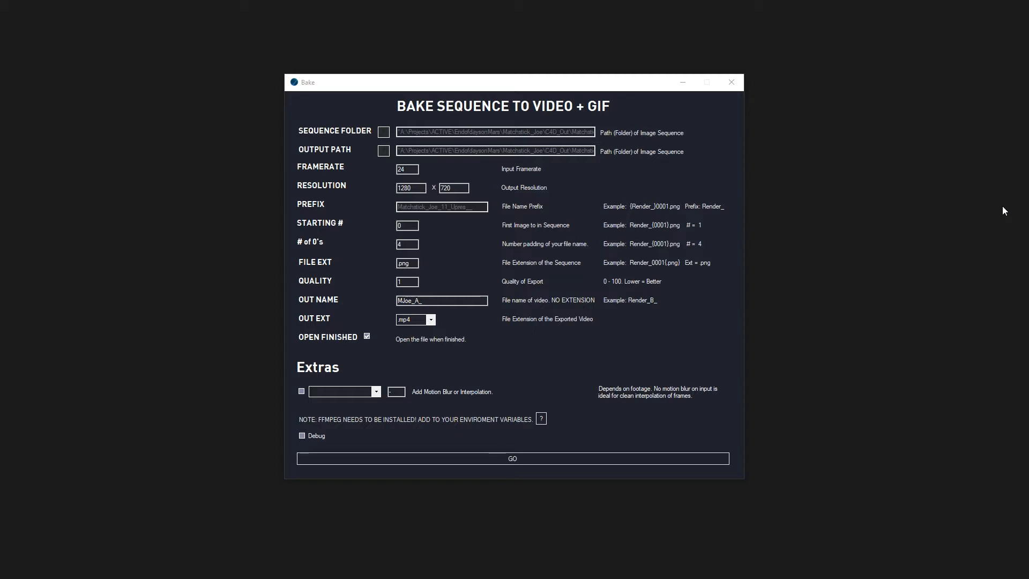
# - Try Motion Blur A and Motion Blur B as the extra effect for the baked video
pyautogui.click(377, 391)
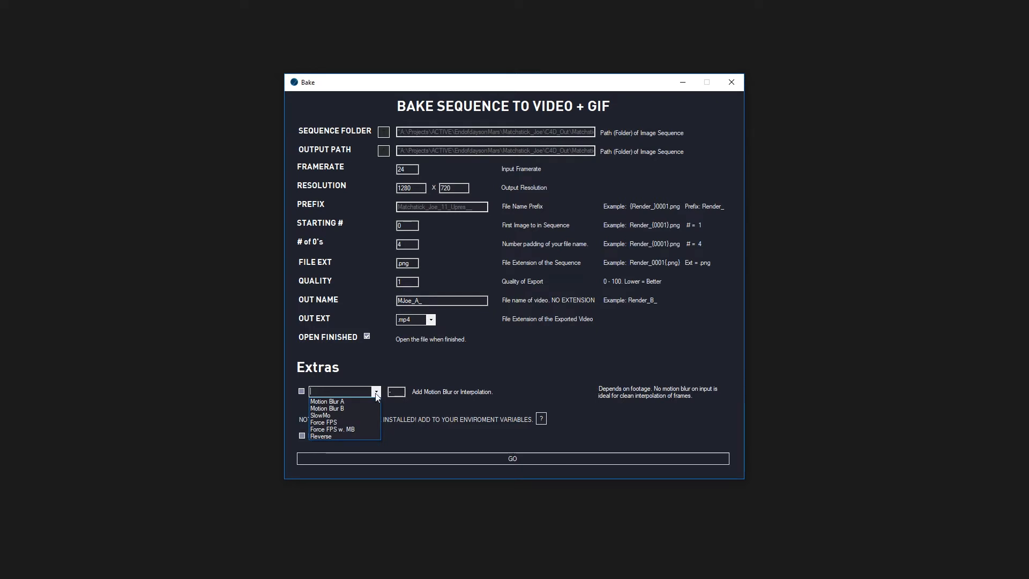
pyautogui.click(377, 401)
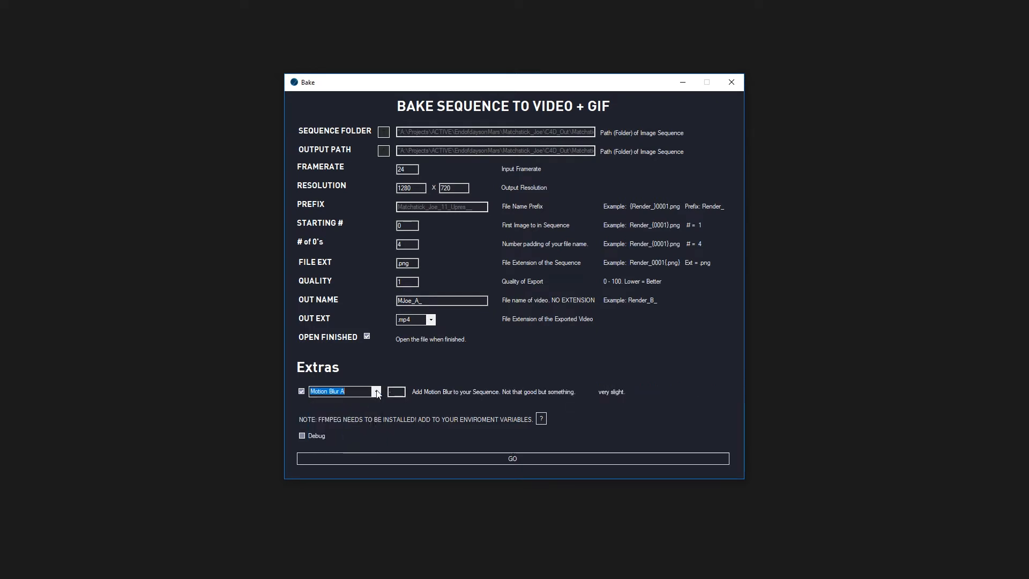
pyautogui.click(376, 392)
pyautogui.click(372, 405)
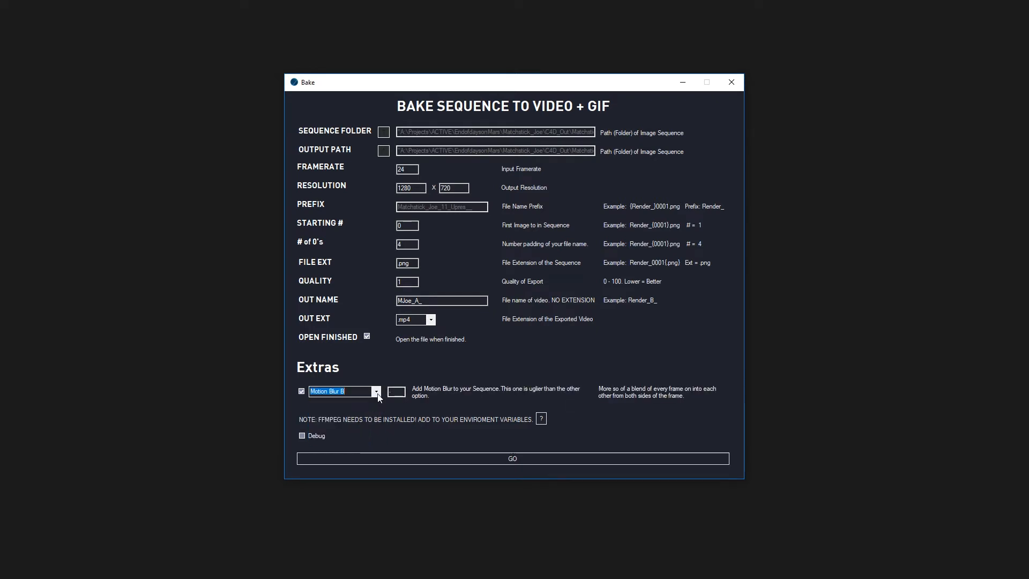
pyautogui.click(377, 392)
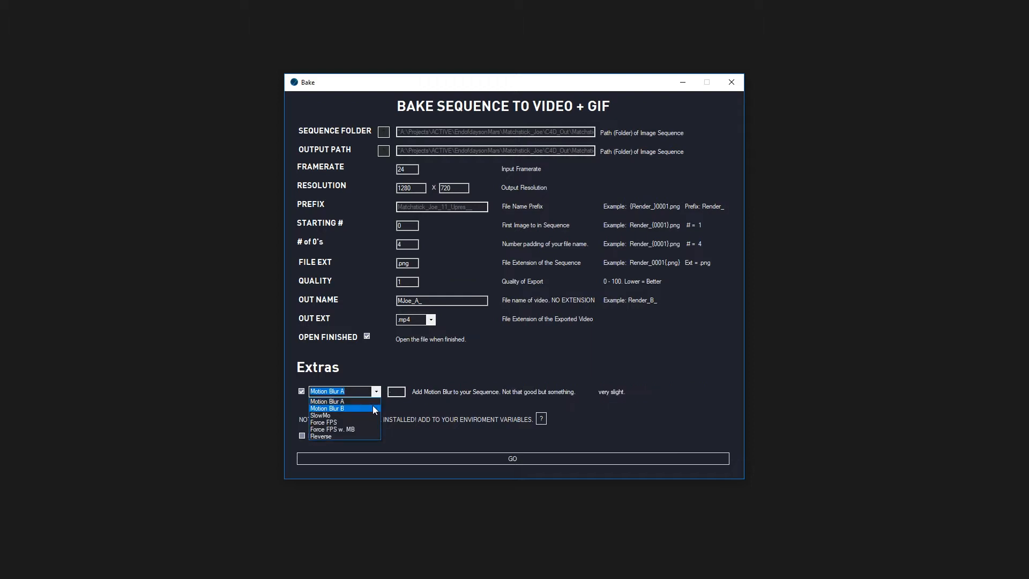
pyautogui.click(372, 405)
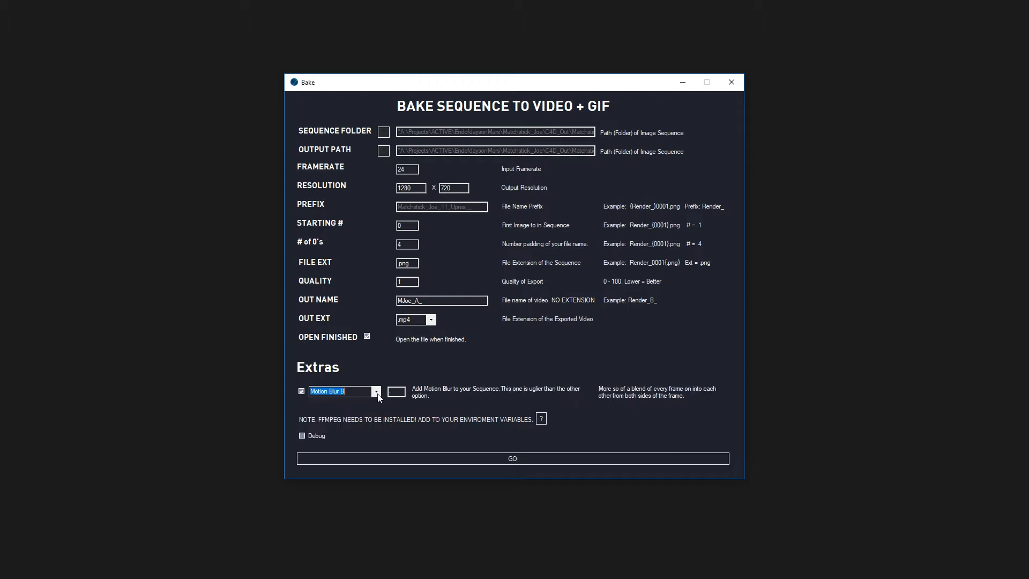
# - Try the SlowMo, Force FPS and Force FPS w. MB options as the extra effect
pyautogui.click(376, 393)
pyautogui.click(370, 414)
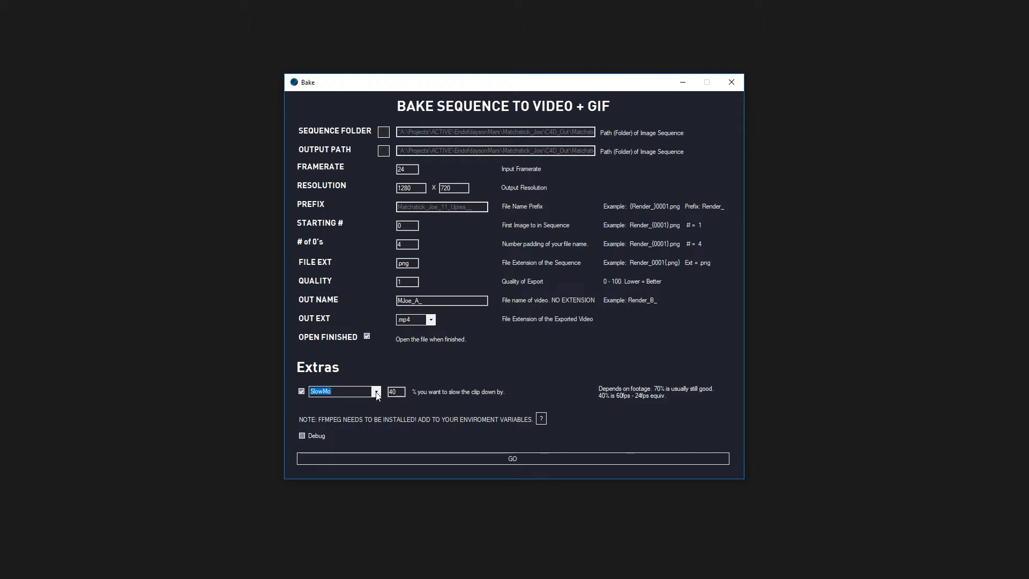
pyautogui.click(377, 391)
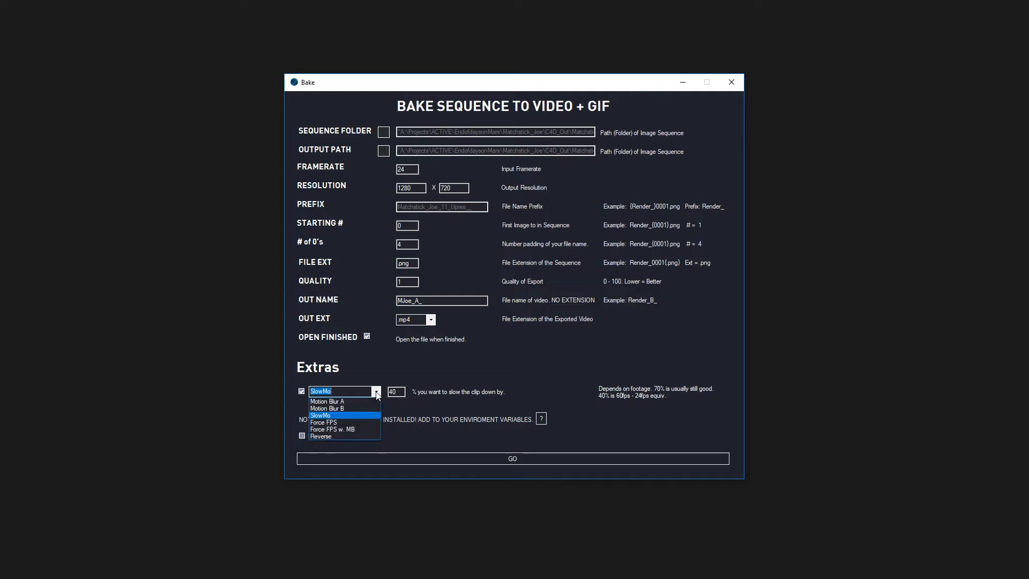
pyautogui.click(368, 418)
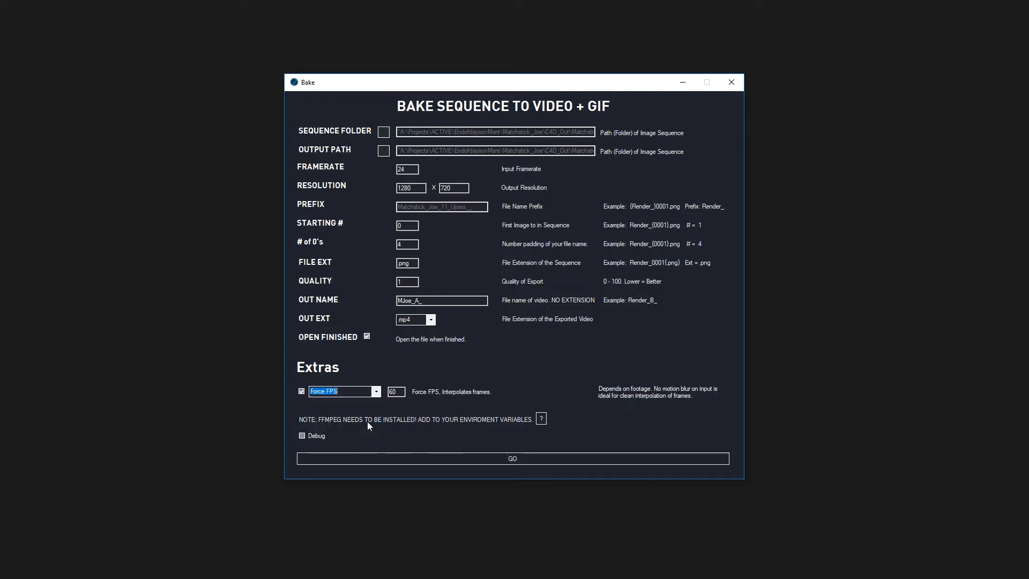
pyautogui.click(378, 394)
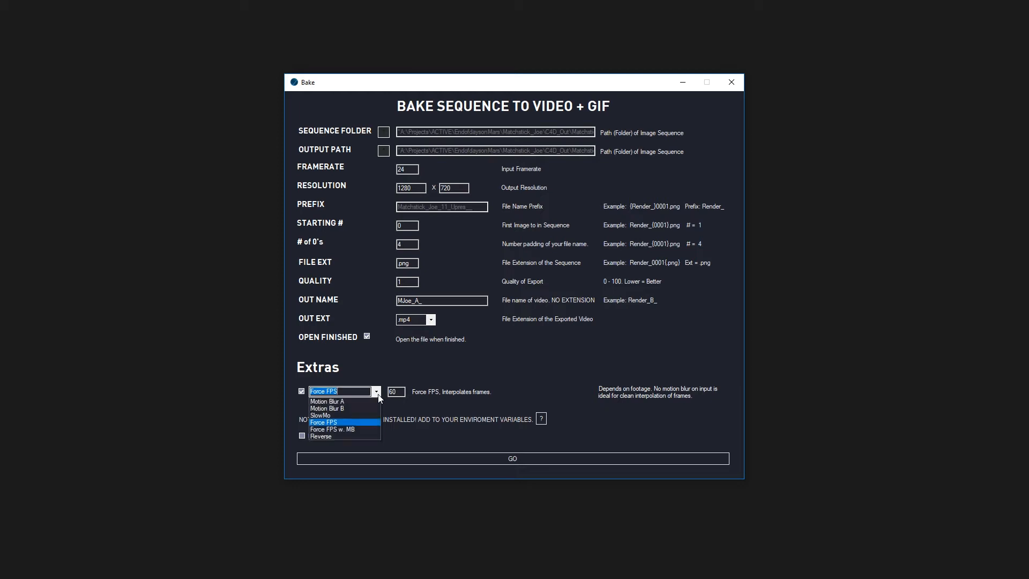
pyautogui.click(368, 426)
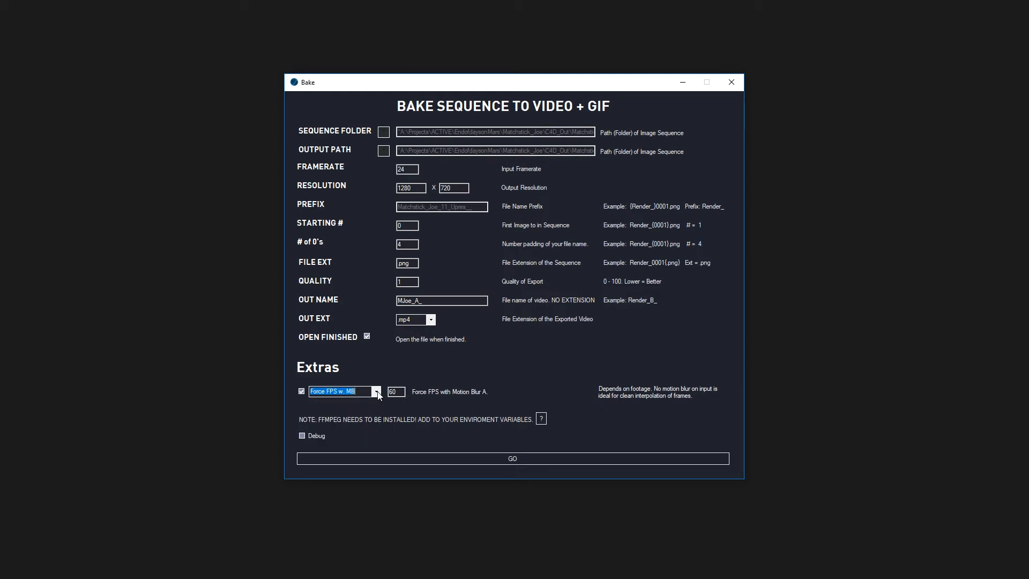
# - Set the extra effect to Reverse and start baking the sequence to video
pyautogui.click(377, 394)
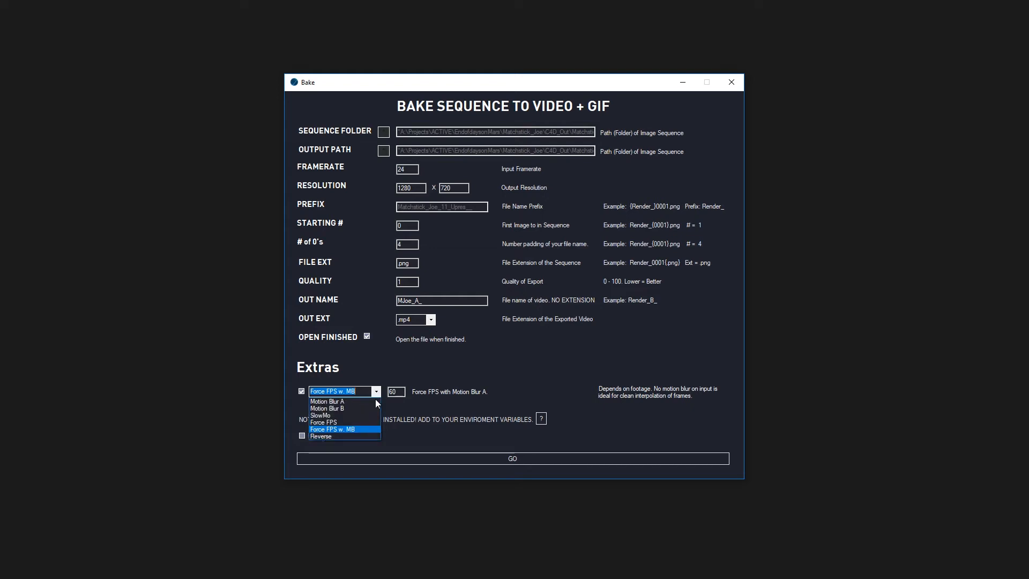
pyautogui.click(368, 435)
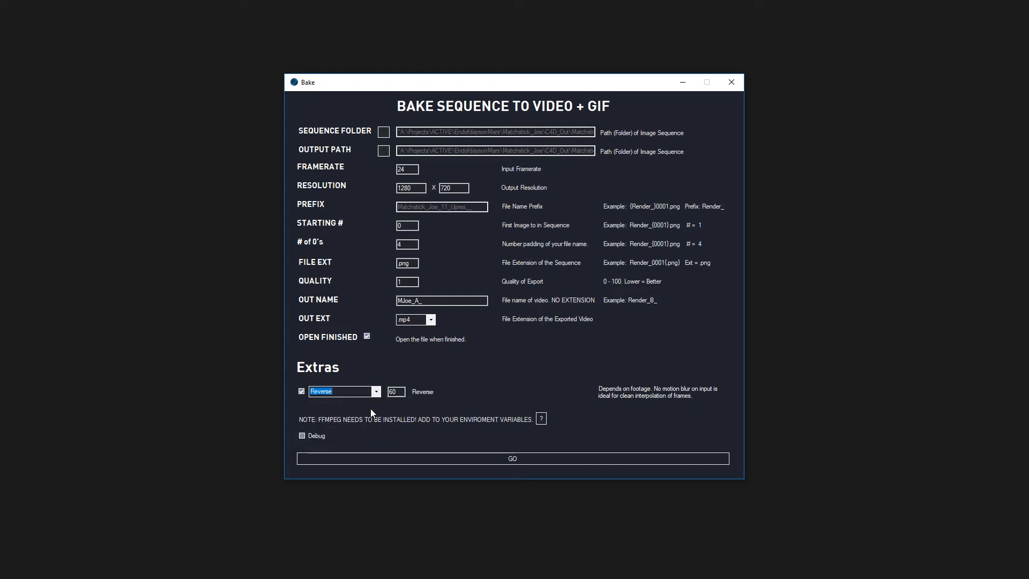
pyautogui.click(484, 459)
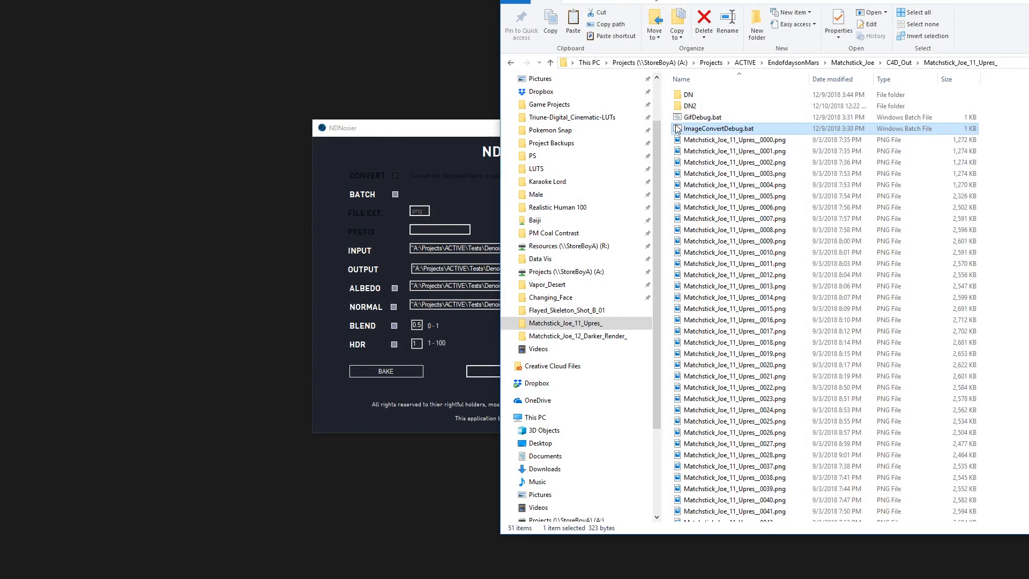
# - Inspect the ffmpeg command line inside ImageConvertDebug.bat in Notepad, and run the batch file from its folder
pyautogui.rightClick(677, 129)
pyautogui.click(697, 140)
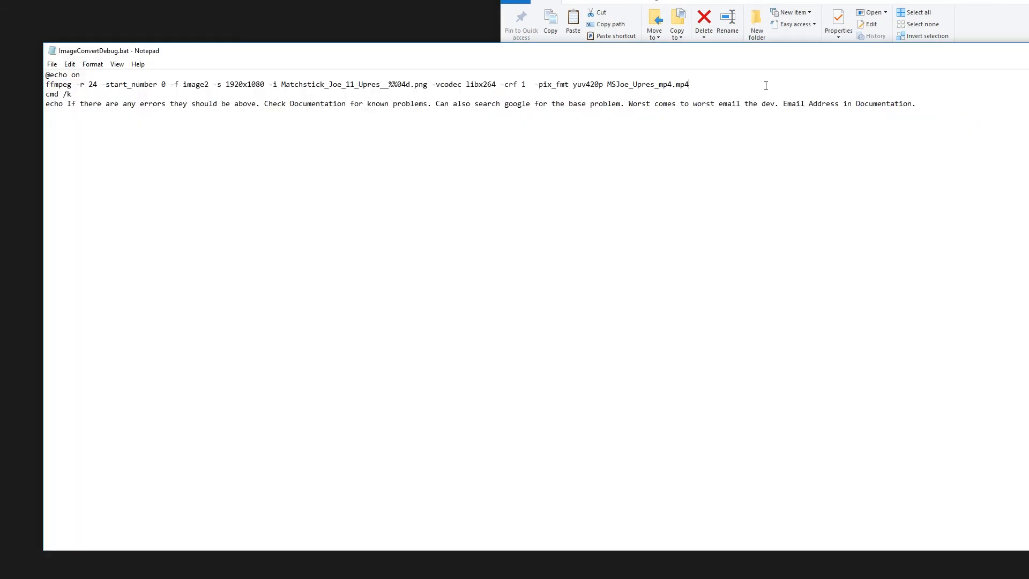
pyautogui.keyDown('shift'); pyautogui.click(45, 85); pyautogui.keyUp('shift')
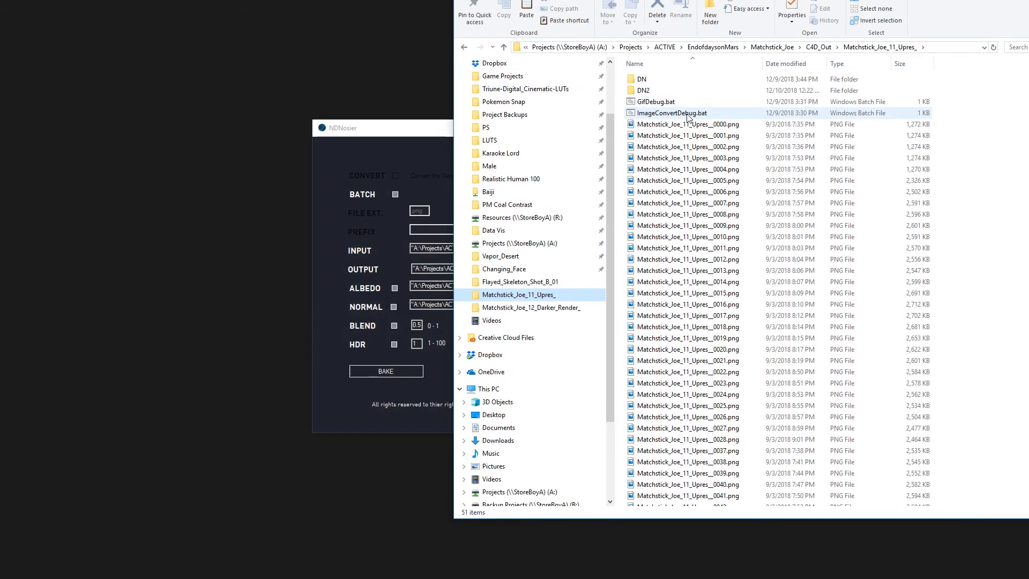
pyautogui.doubleClick(689, 114)
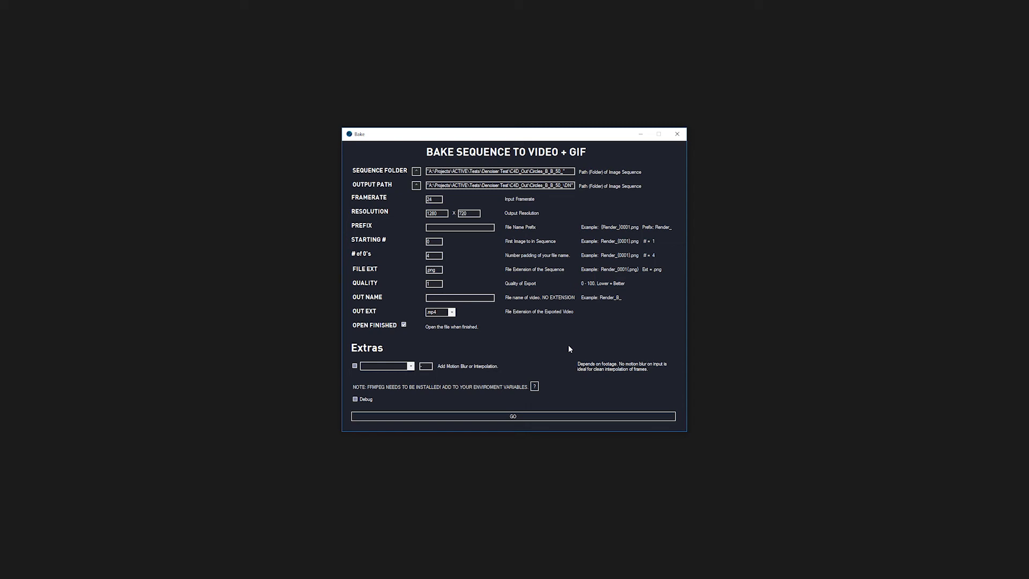
# - Run ffmpeg in a Command Prompt to check that it is installed, and close the window
pyautogui.press('super')
pyautogui.write('cmd')
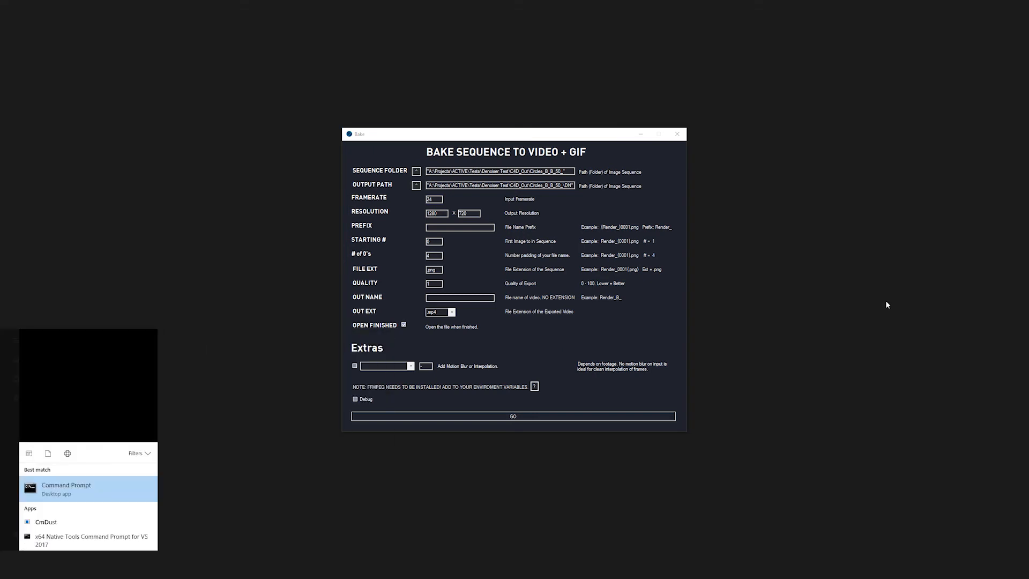
pyautogui.press('Return')
pyautogui.write('ffmpeg')
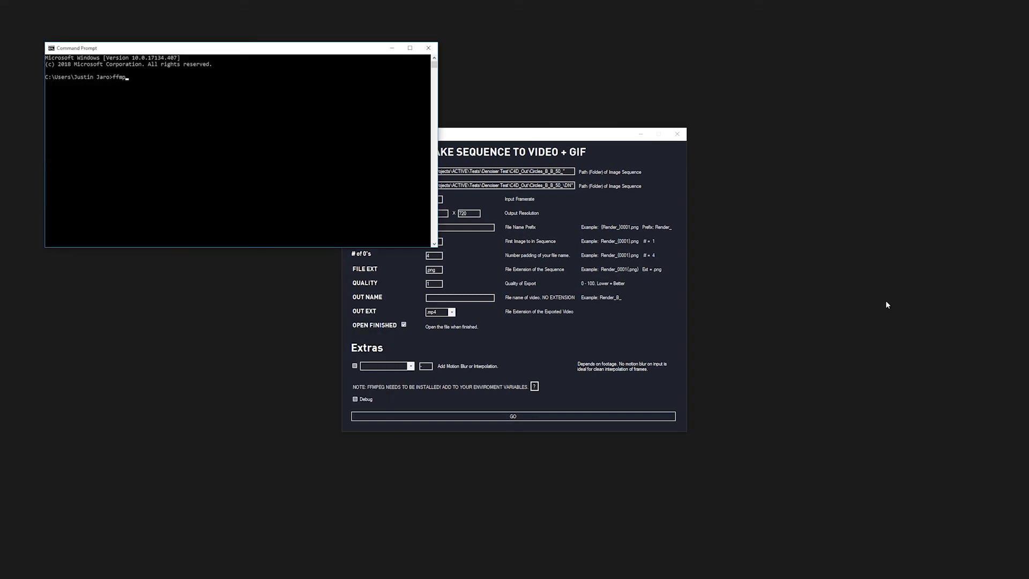
pyautogui.press('Return')
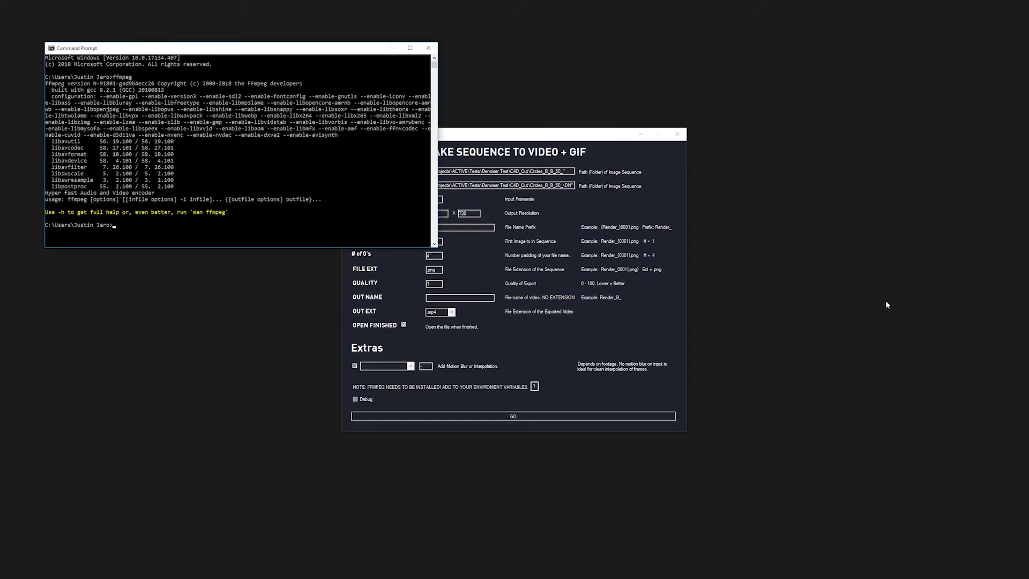
pyautogui.click(428, 48)
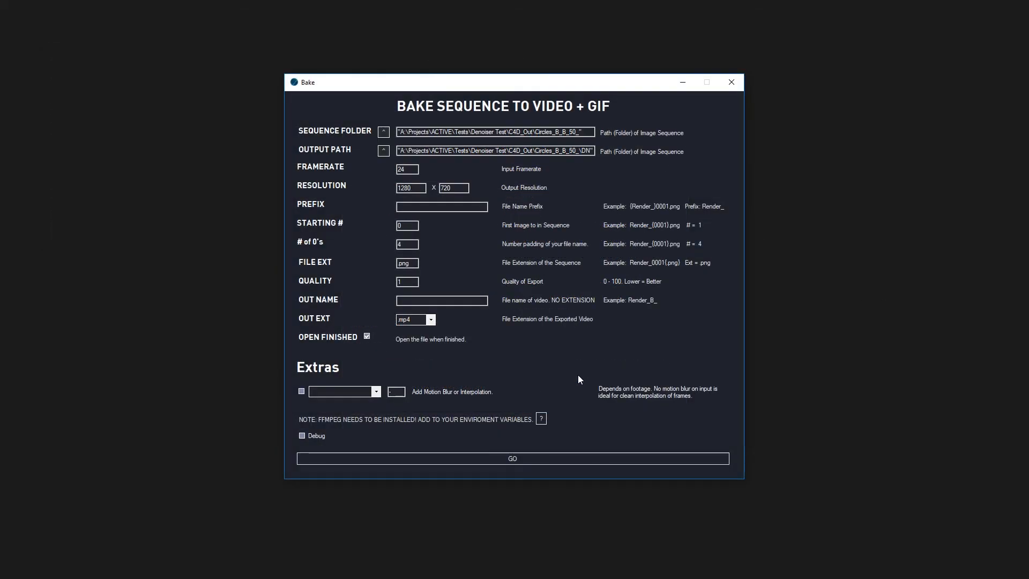
# - Open the FFmpeg installation help and the NDNoiser documentation, and read through the documentation's introduction and setup section
pyautogui.click(541, 418)
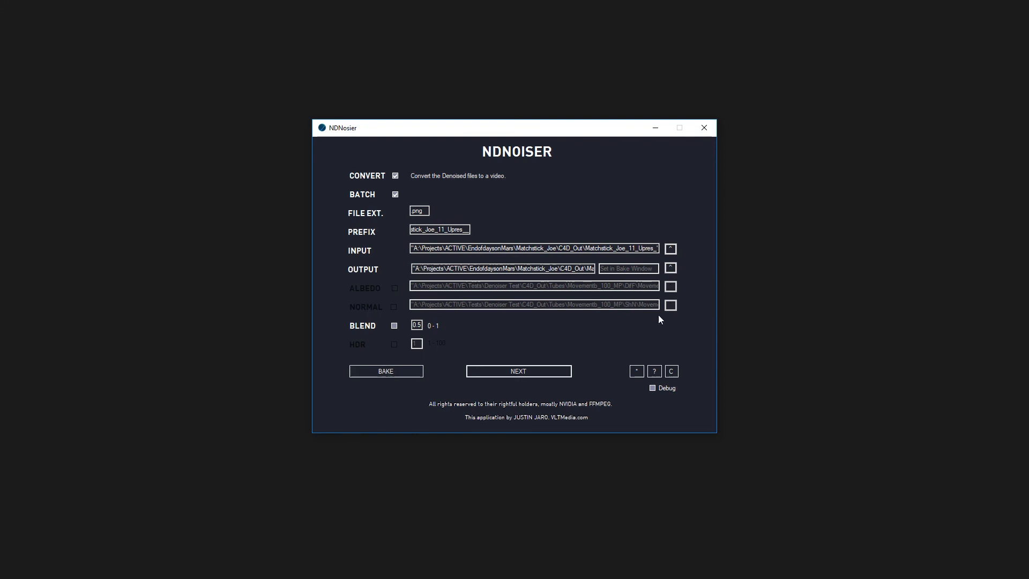
pyautogui.click(654, 372)
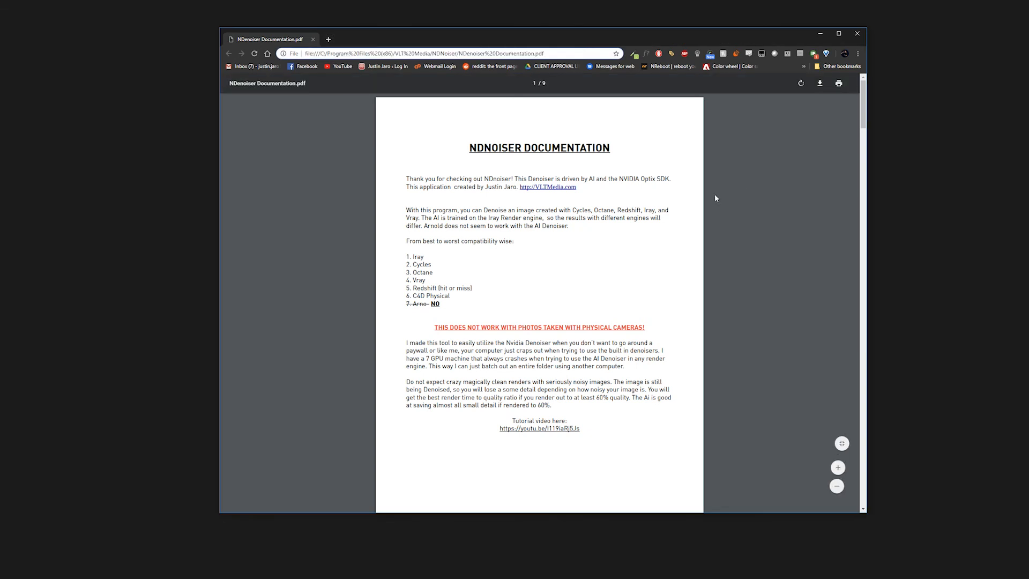
pyautogui.scroll(-7, 750, 187)
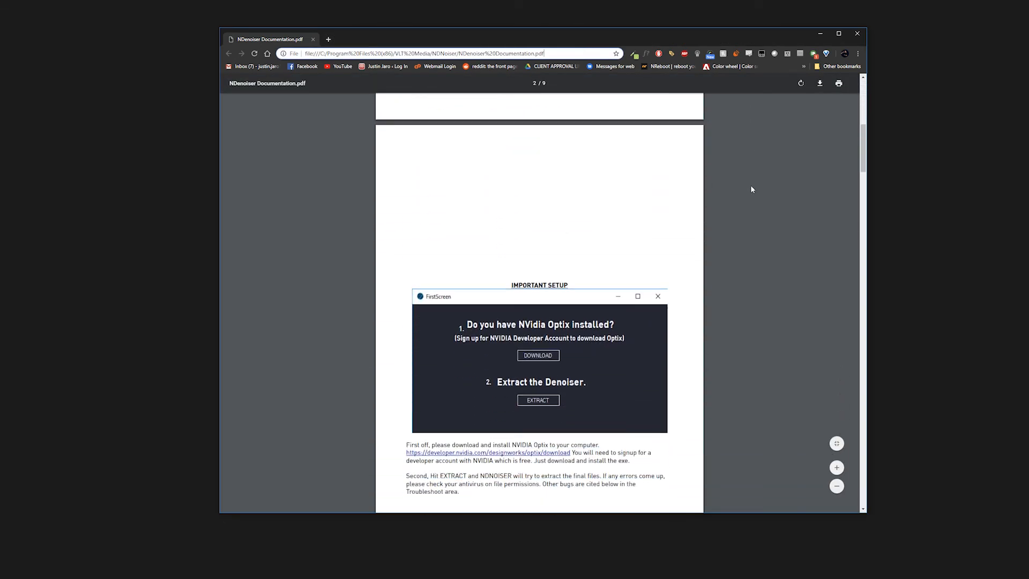
pyautogui.scroll(-10, 752, 189)
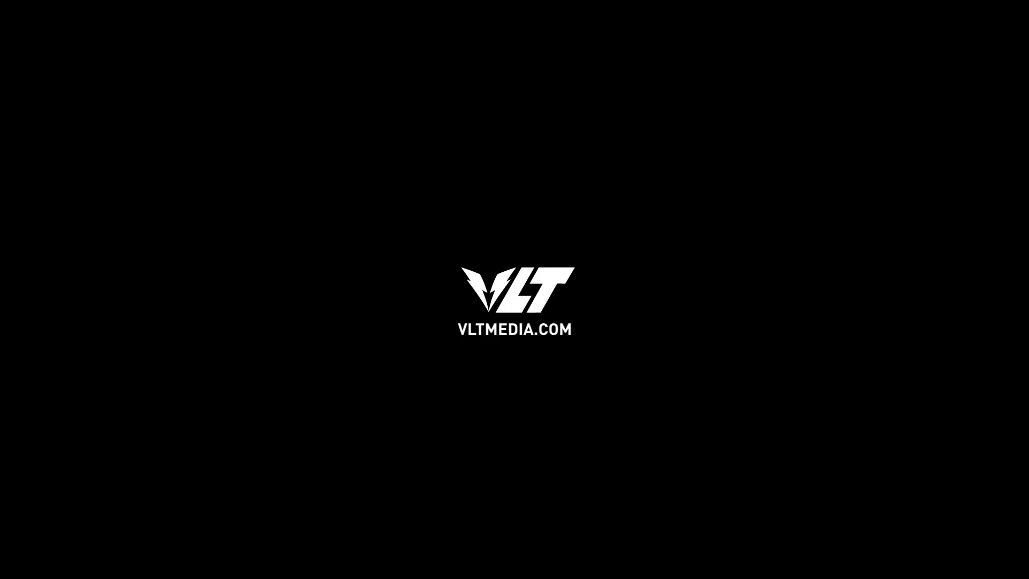